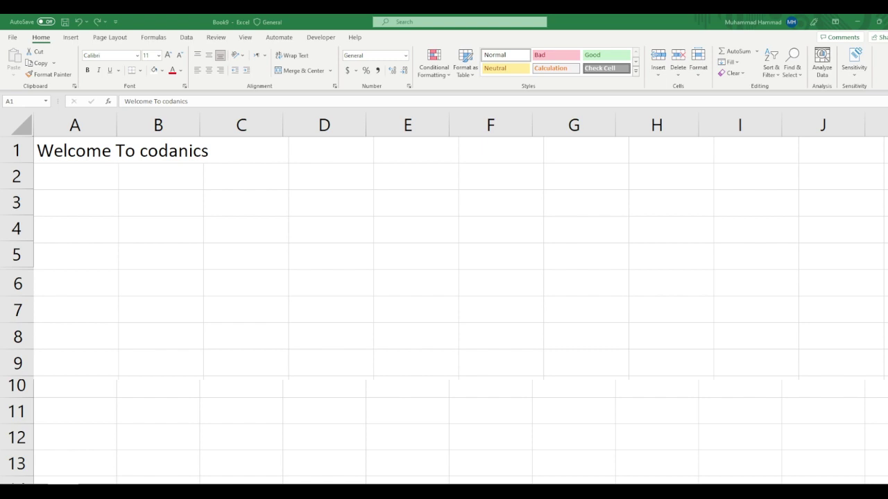
- Widen column A by dragging its border, then AutoFit it to 'Welcome To codanics' in A1
click(81, 151)
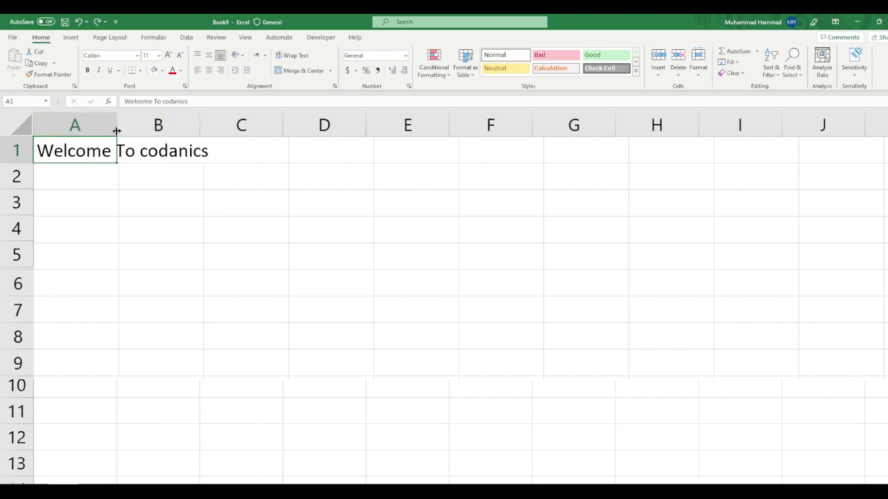
drag(117, 127, 209, 129)
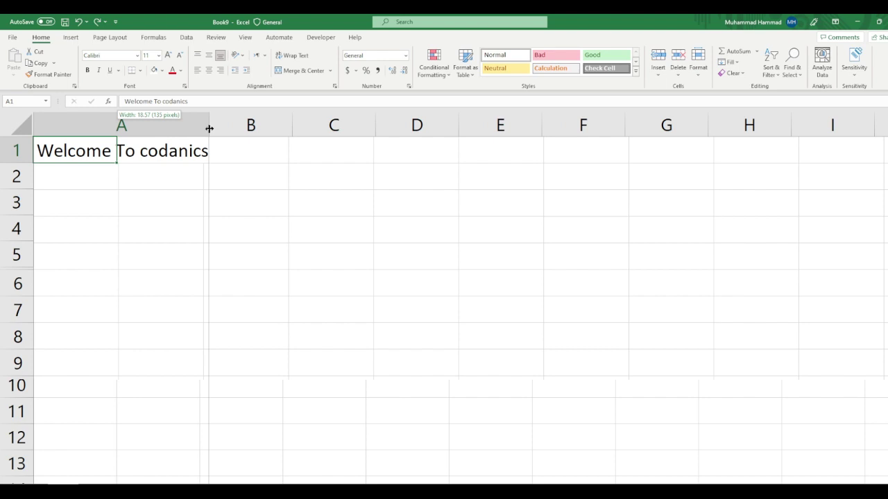
drag(209, 129, 127, 125)
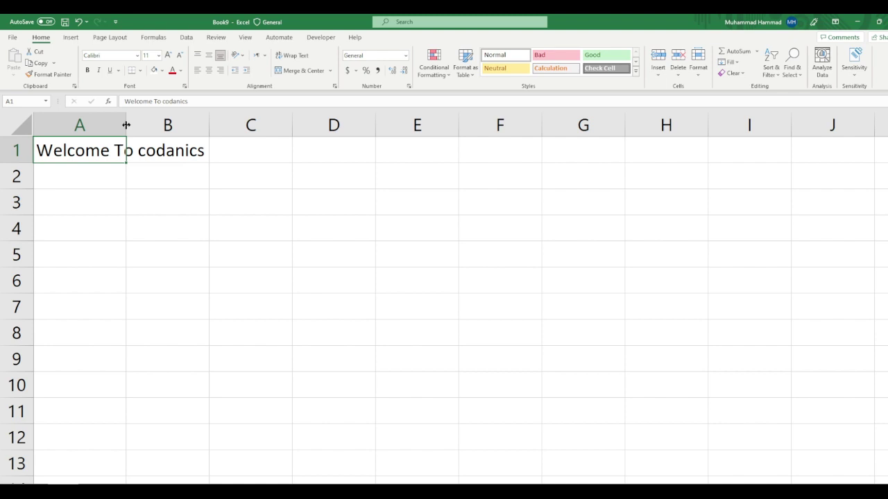
double_click(126, 124)
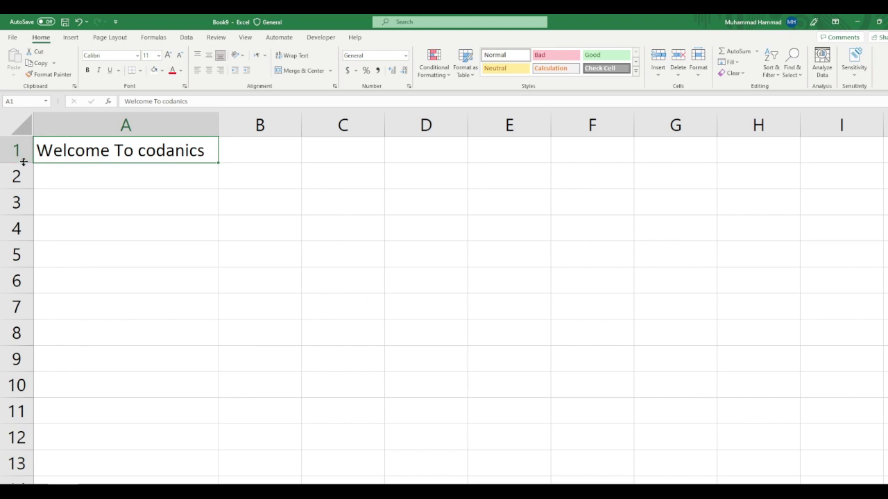
- Make row 1 much taller and widen column A well beyond the 'Welcome To codanics' text
drag(23, 162, 21, 163)
key(ctrl+z)
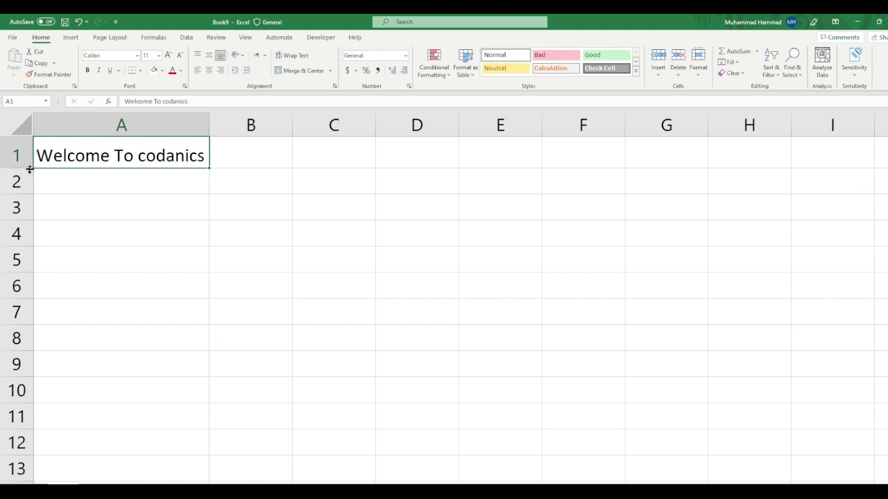
drag(30, 170, 22, 220)
drag(211, 129, 279, 129)
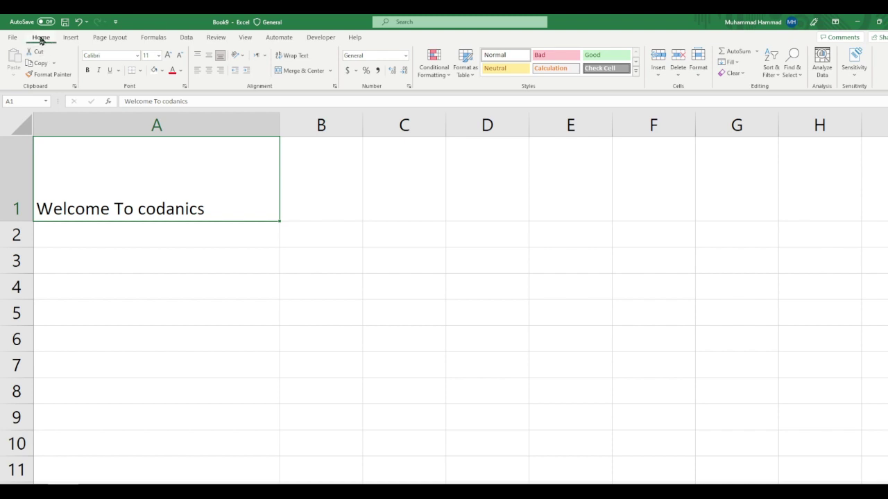
- Apply AutoFit Row Height so row 1 shrinks back to fit its text
click(698, 76)
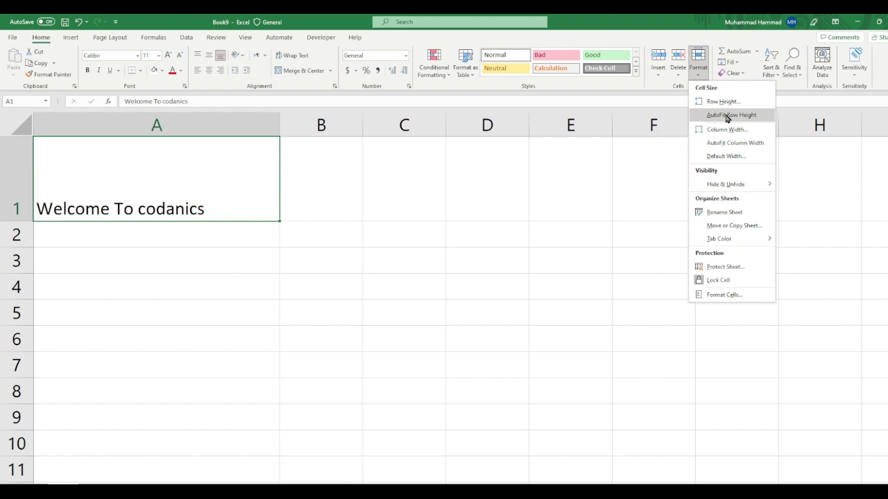
click(727, 115)
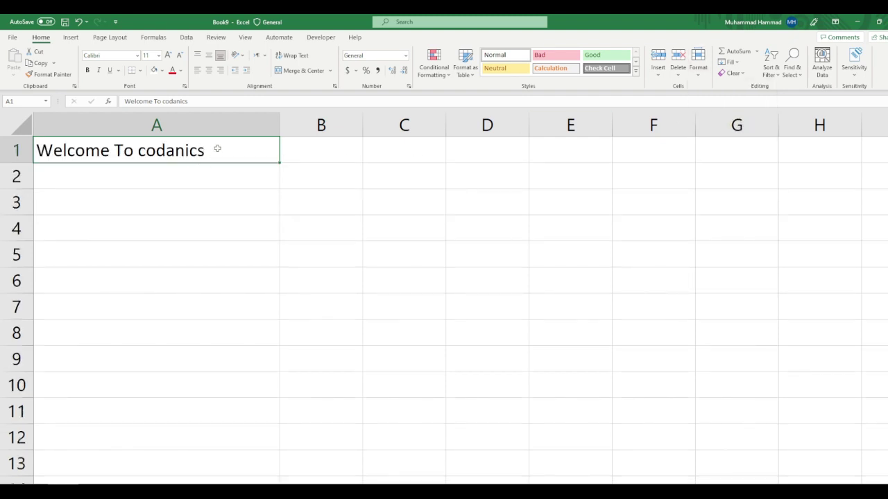
click(697, 63)
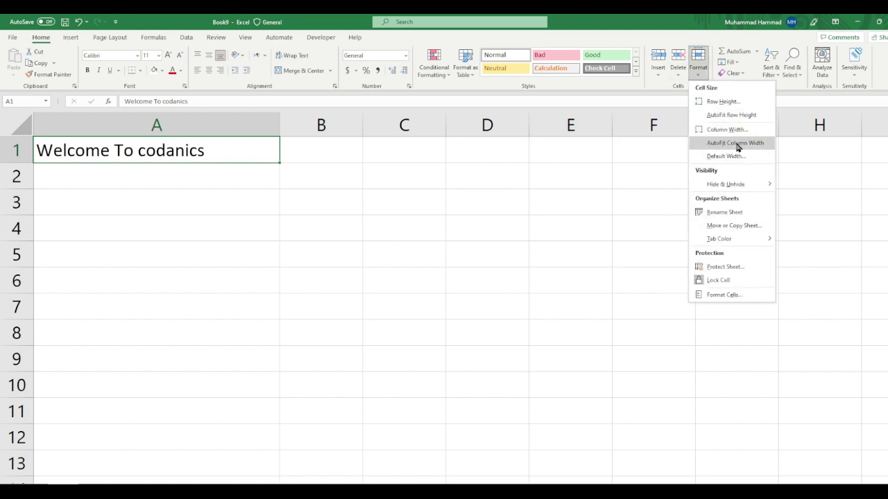
- Apply AutoFit Column Width so column A fits 'Welcome To codanics'
click(735, 143)
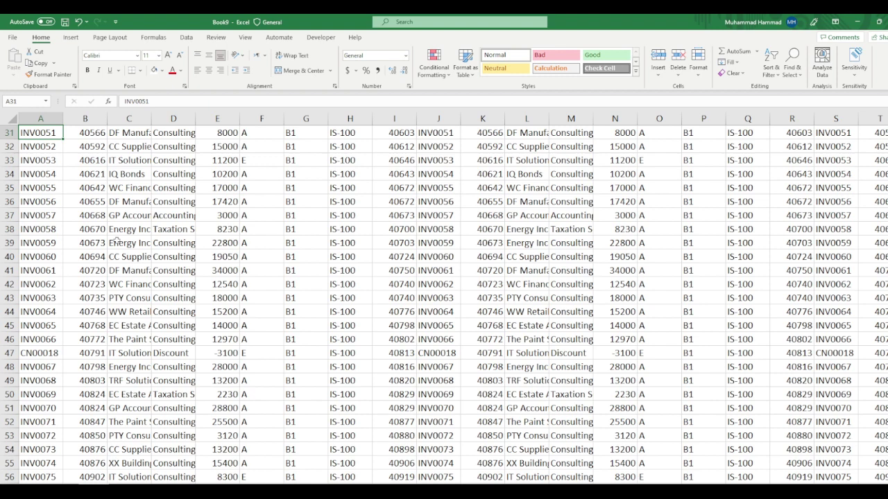
- Select the whole sheet and AutoFit all row heights and column widths
key(ctrl+a)
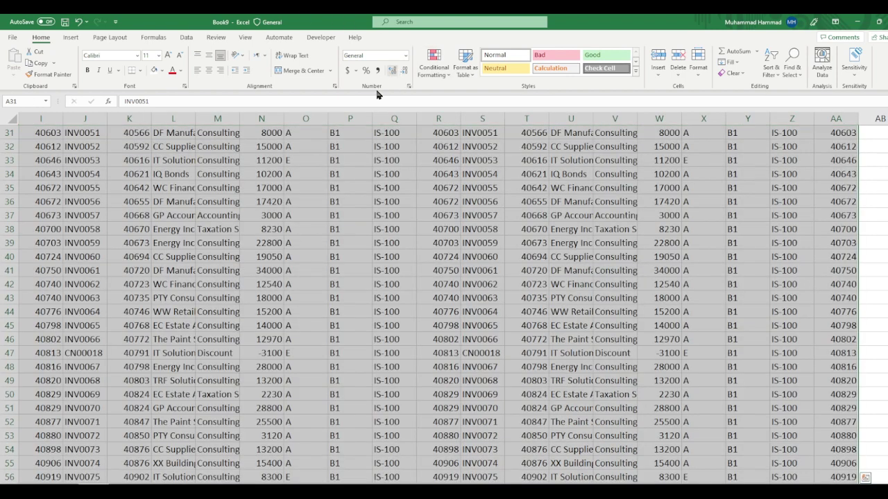
click(705, 75)
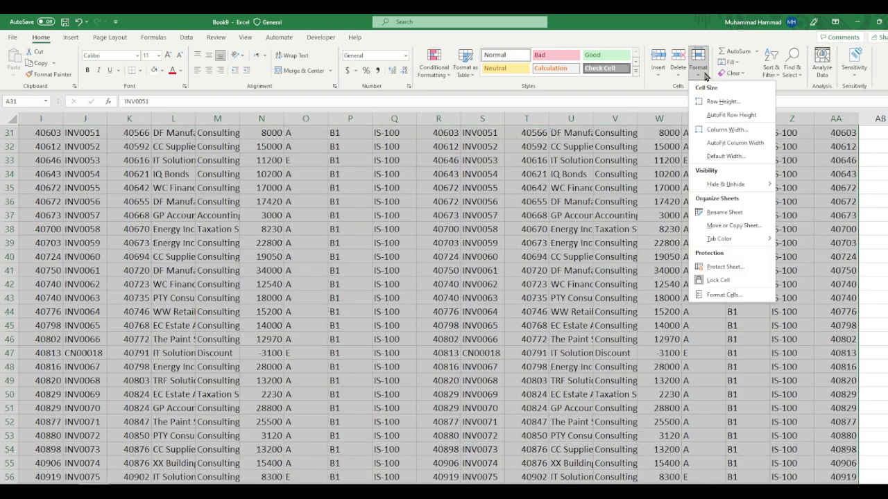
click(730, 117)
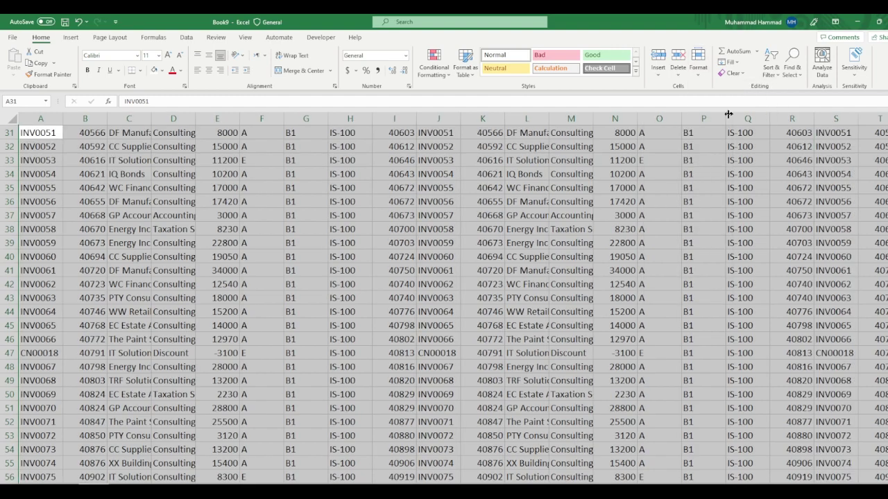
click(698, 68)
click(722, 142)
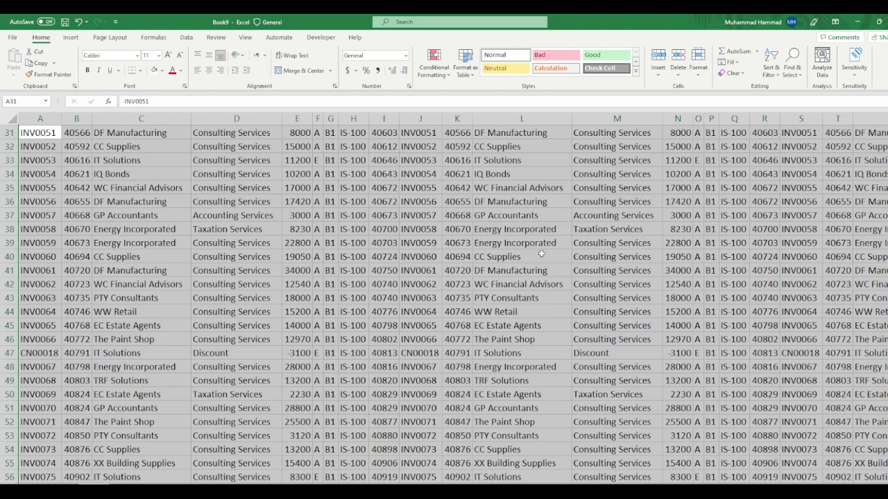
scroll(540, 255, down, 1)
scroll(540, 255, up, 5)
scroll(540, 254, up, 2)
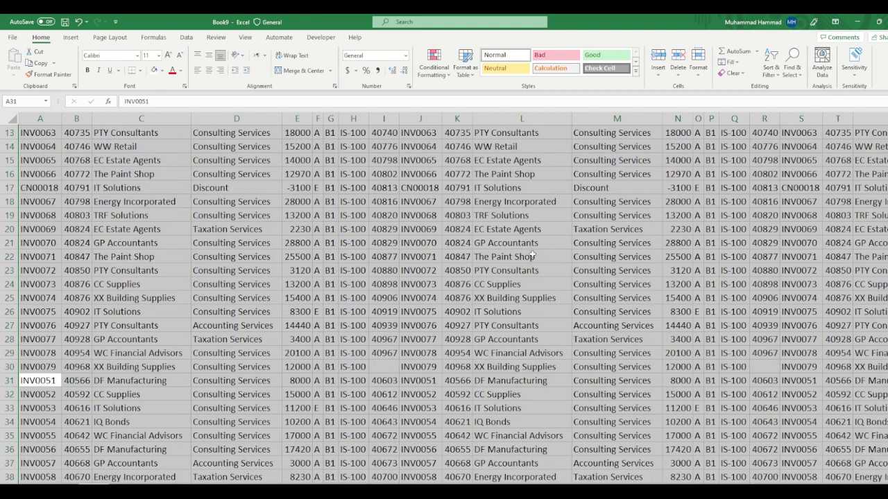
- Undo the column AutoFit and select the invoice data block from A13 with Ctrl+Shift+End
key(ctrl+z)
click(48, 134)
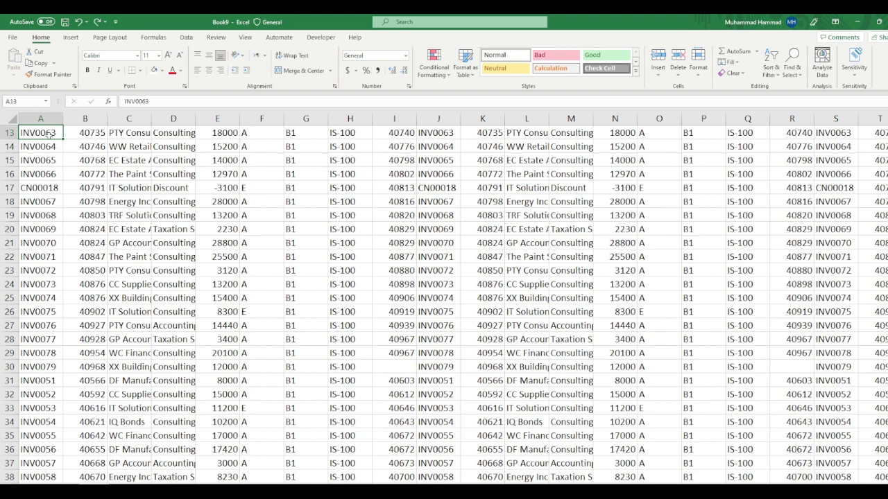
key(ctrl+shift+End)
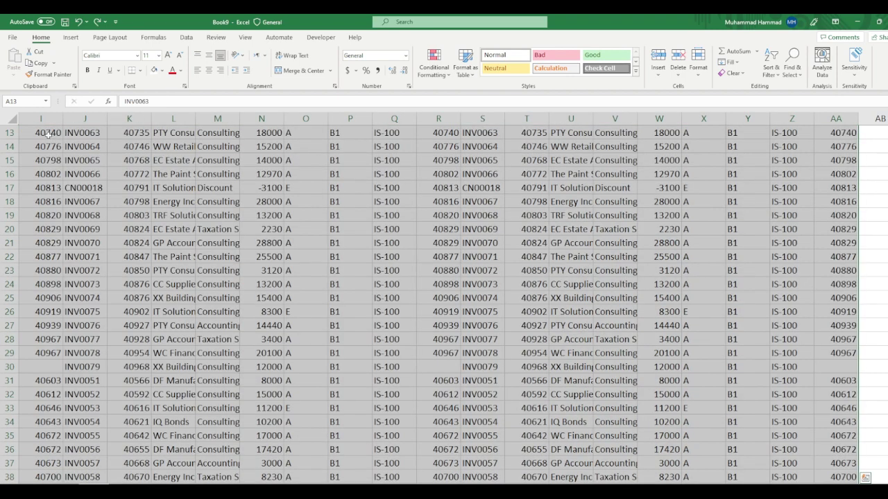
scroll(261, 134, down, 1)
scroll(261, 135, down, 7)
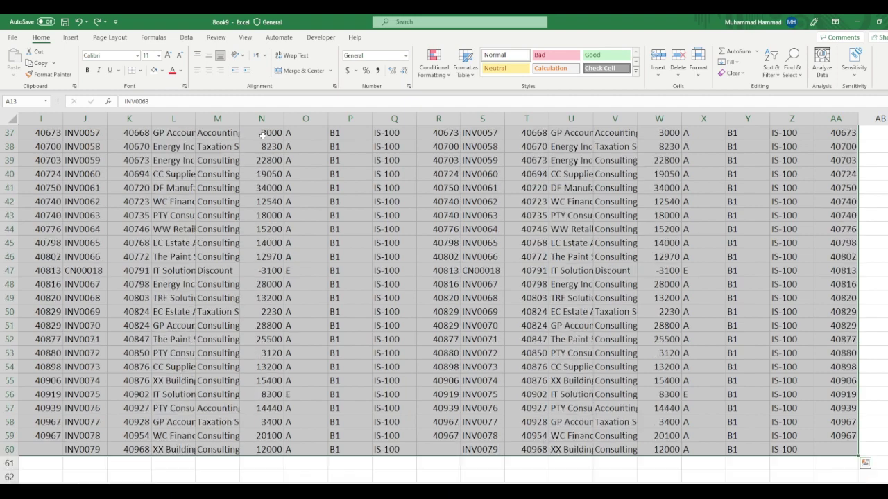
scroll(261, 135, down, 1)
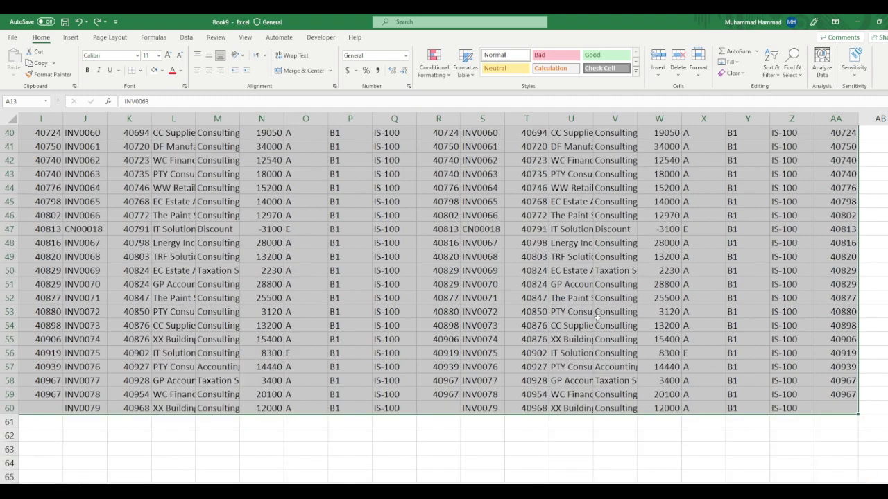
scroll(440, 271, up, 4)
scroll(439, 270, up, 3)
scroll(439, 270, up, 3)
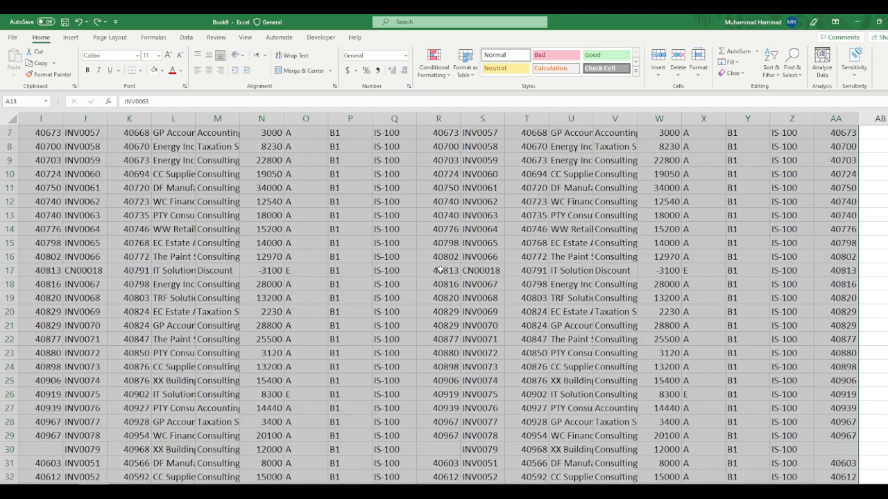
scroll(439, 271, up, 3)
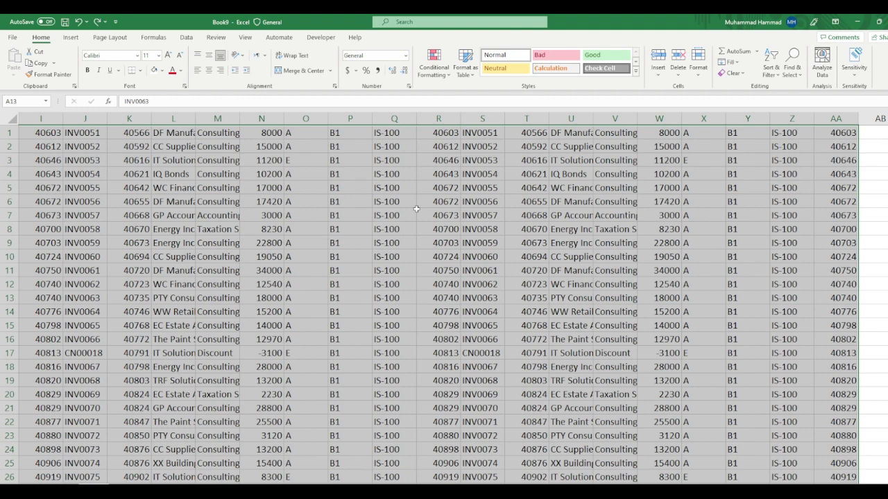
- AutoFit all column widths with the Alt+H+O+I shortcut
key(alt)
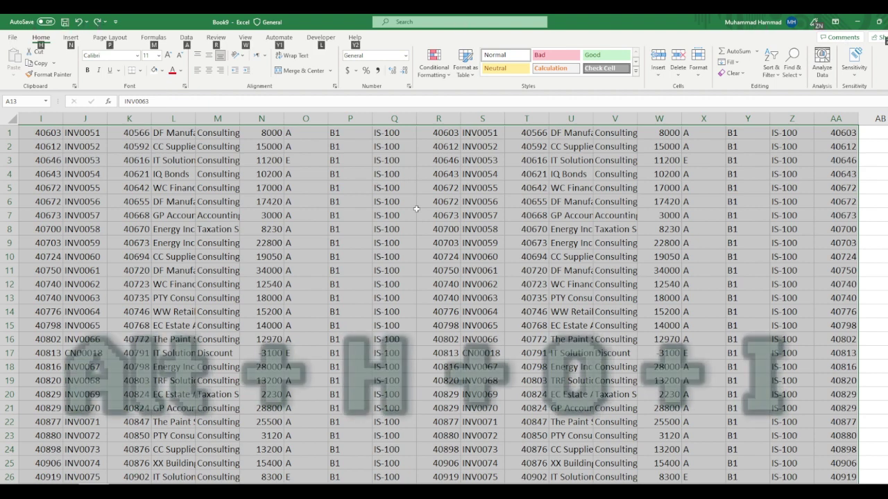
key(h)
key(o)
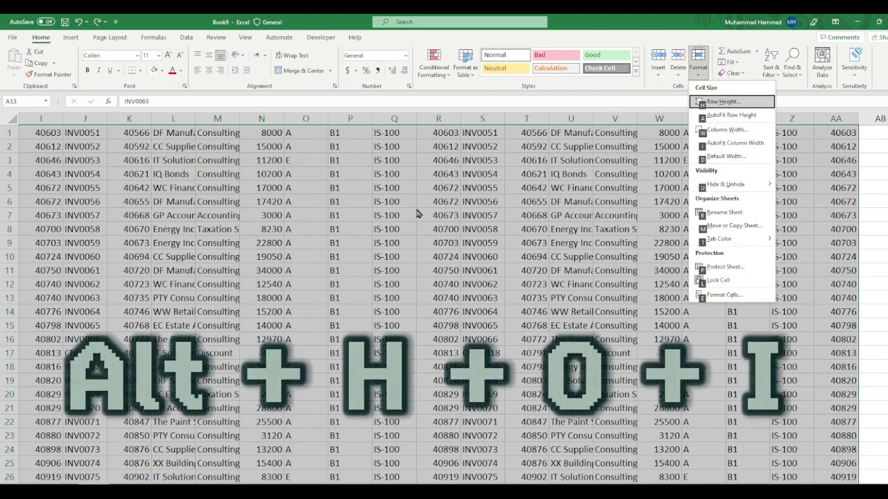
key(i)
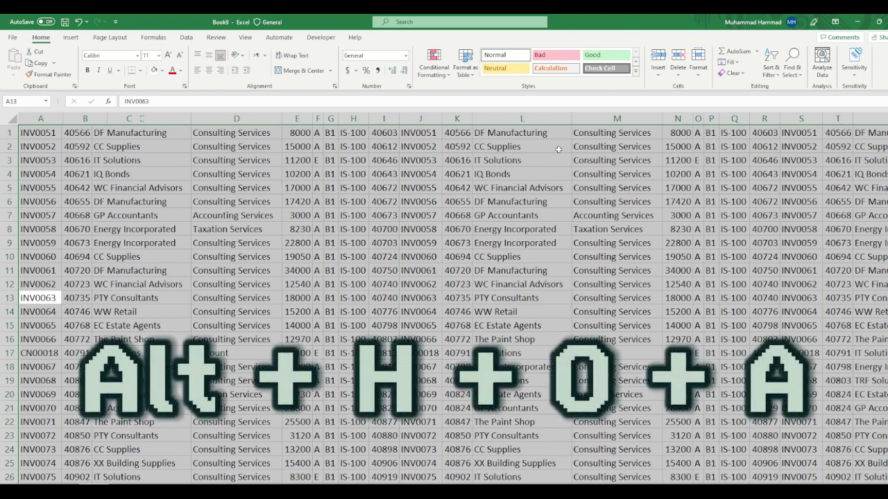
- AutoFit all row heights with the Alt+H+O+A shortcut
key(alt)
key(h)
key(o)
key(a)
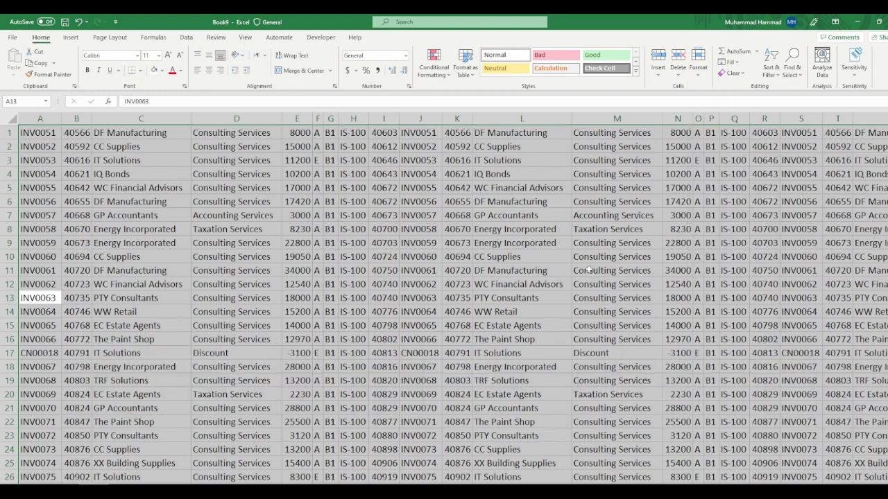
scroll(588, 270, down, 3)
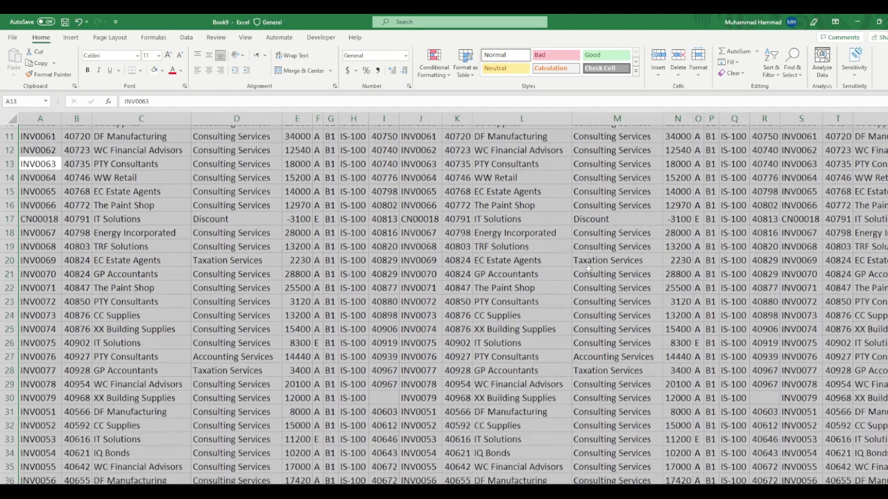
scroll(588, 270, down, 2)
scroll(588, 270, down, 1)
scroll(588, 270, down, 1)
scroll(588, 270, down, 2)
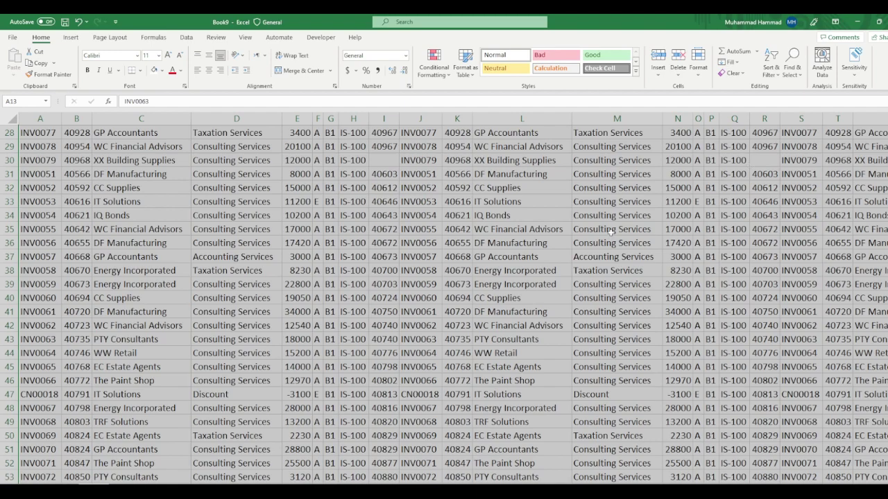
scroll(610, 233, down, 7)
scroll(611, 233, up, 4)
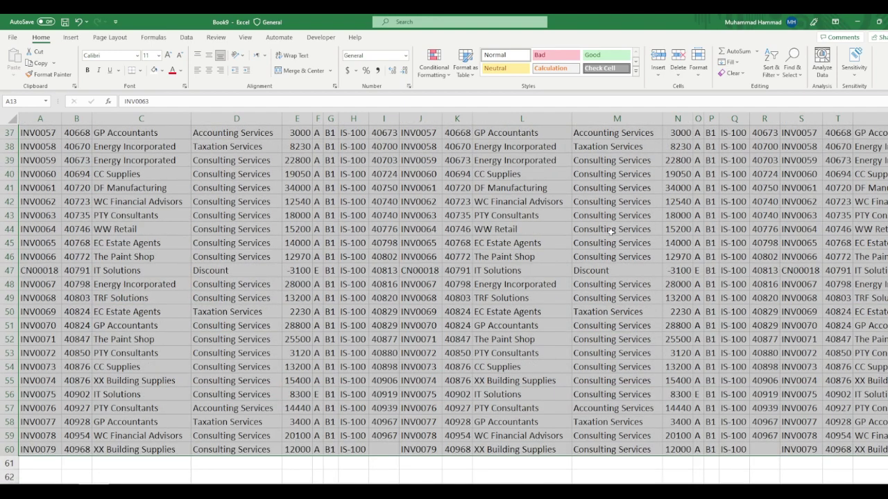
scroll(610, 233, up, 6)
scroll(610, 232, up, 1)
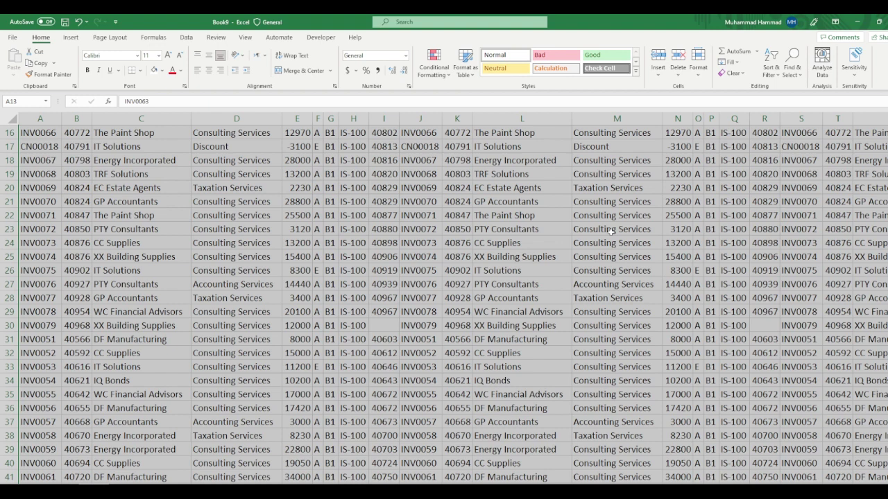